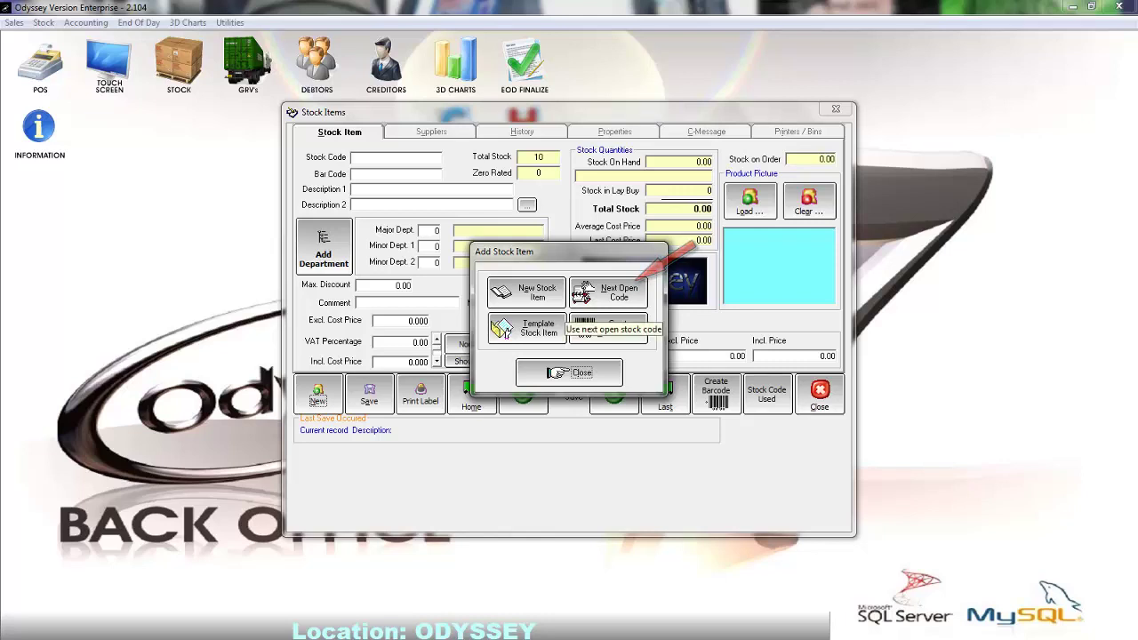
Step: Start a new stock item using the next open stock code
left_click(609, 292)
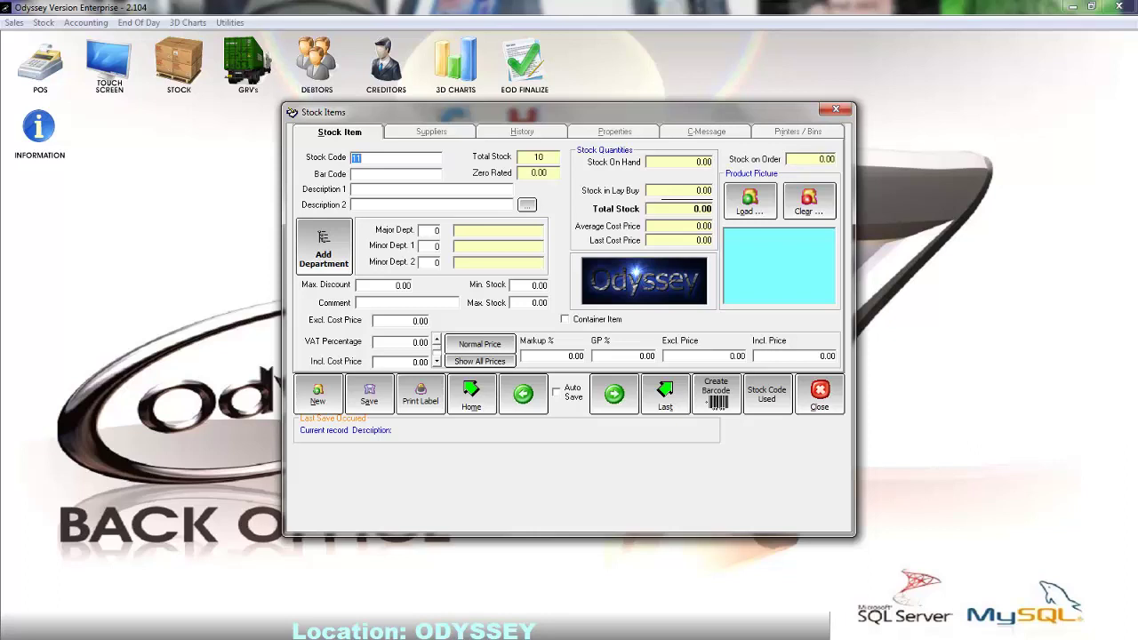
left_click(374, 173)
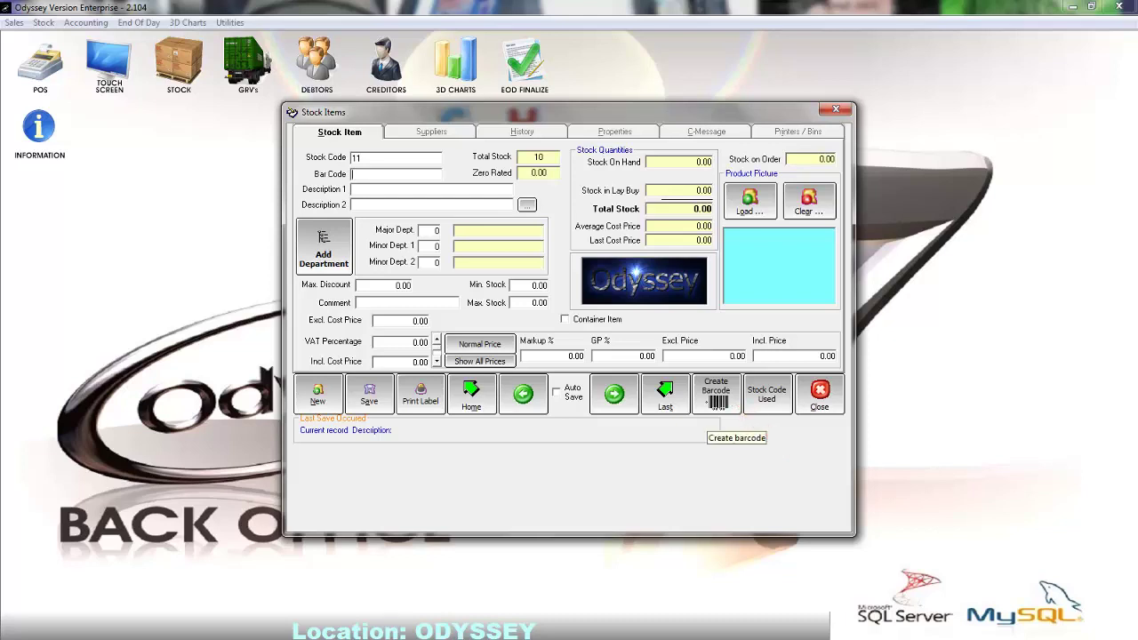
Step: Create a barcode with prefix 20 for the new stock item, and clear it from the bar code field
left_click(716, 393)
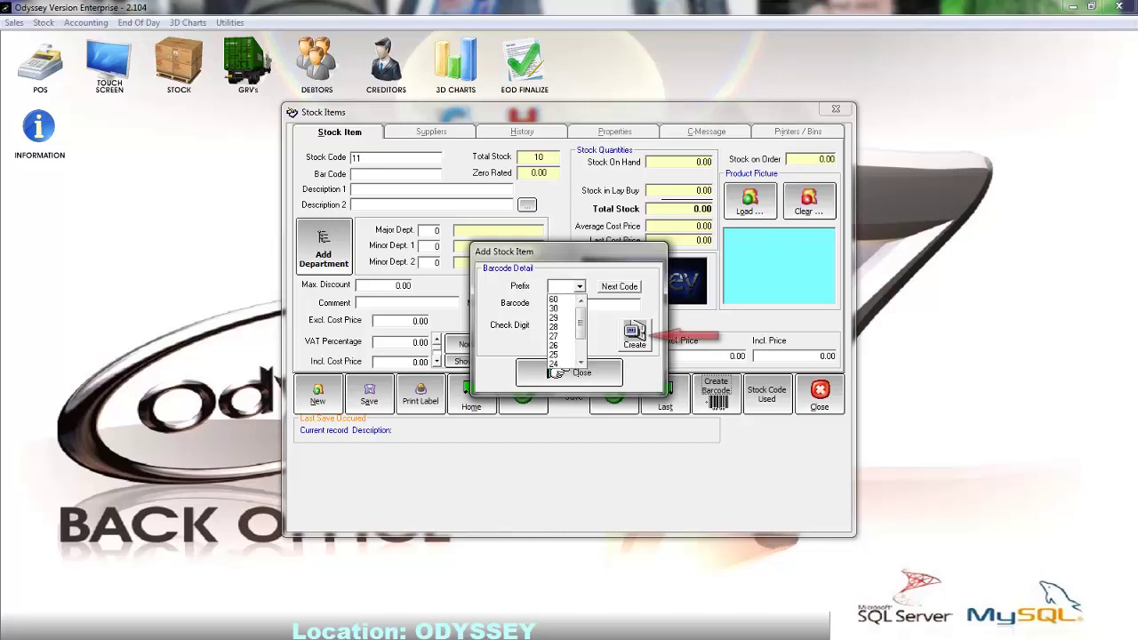
key("alt+Down")
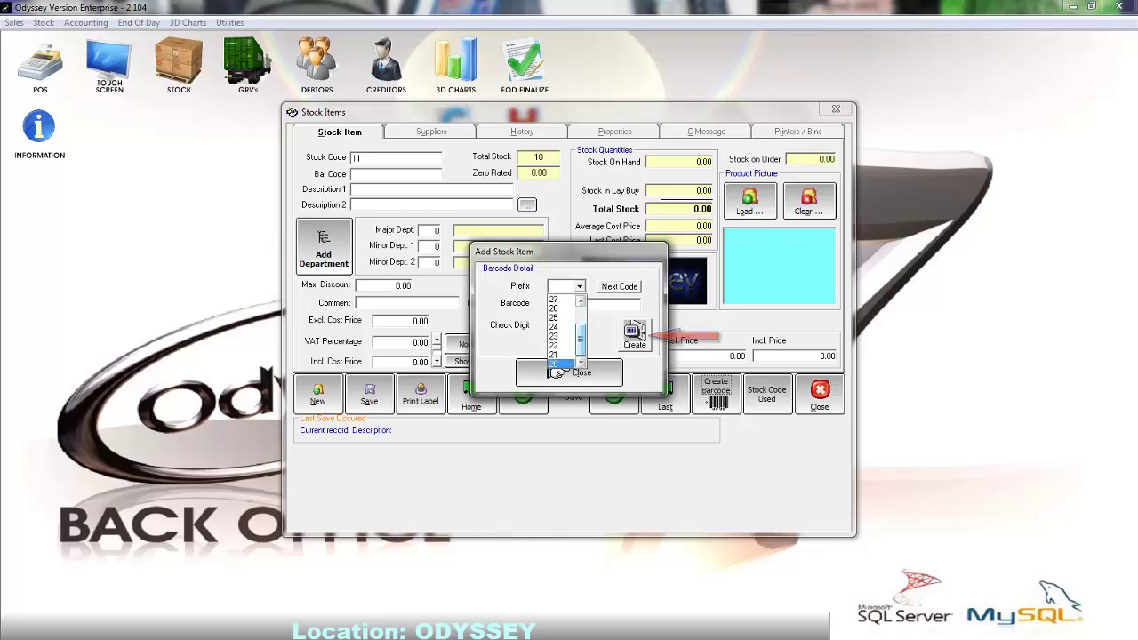
key("Return")
left_click(557, 372)
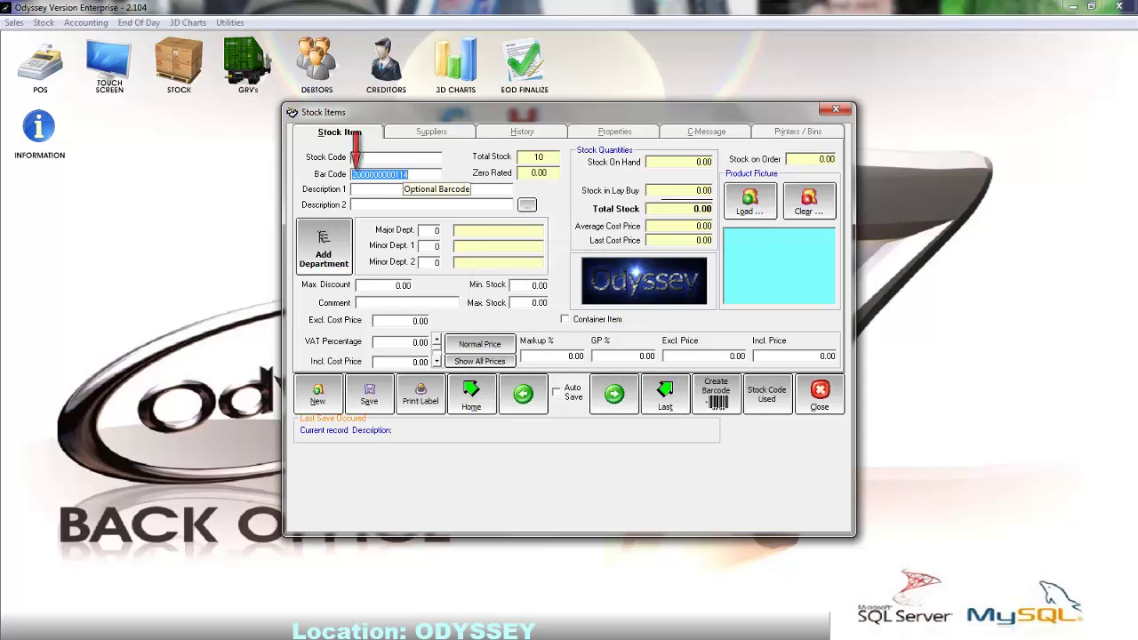
key("Delete")
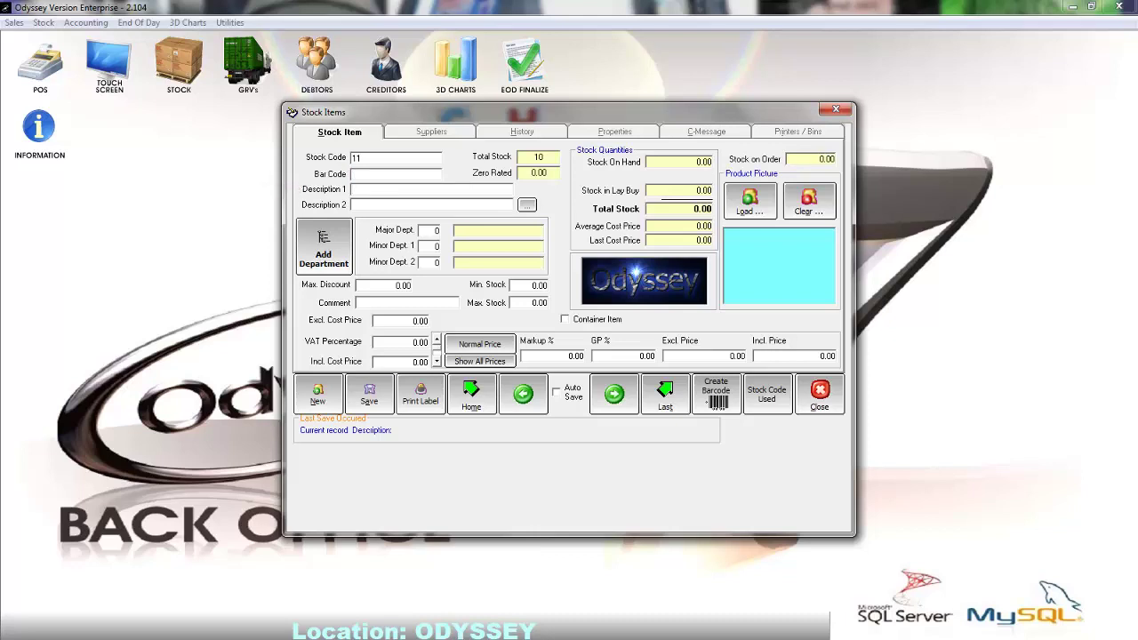
Step: Enter "Beef Burger" as the item's first description and look at the extended stock description fields without saving them
type("Beef Burger")
left_click(353, 204)
left_click(527, 204)
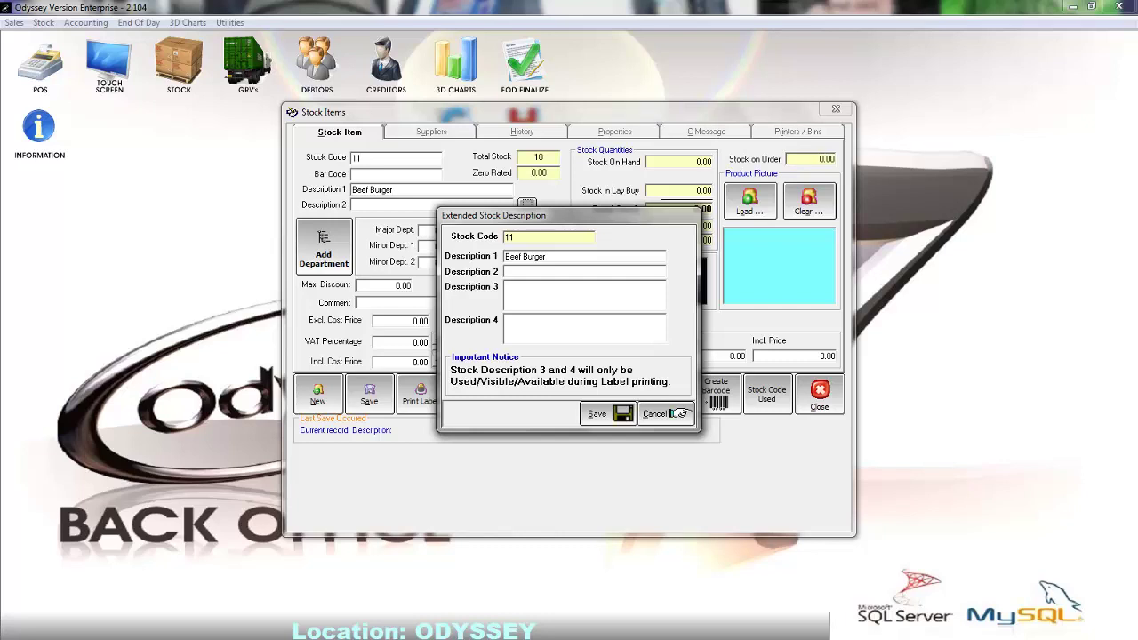
left_click(680, 414)
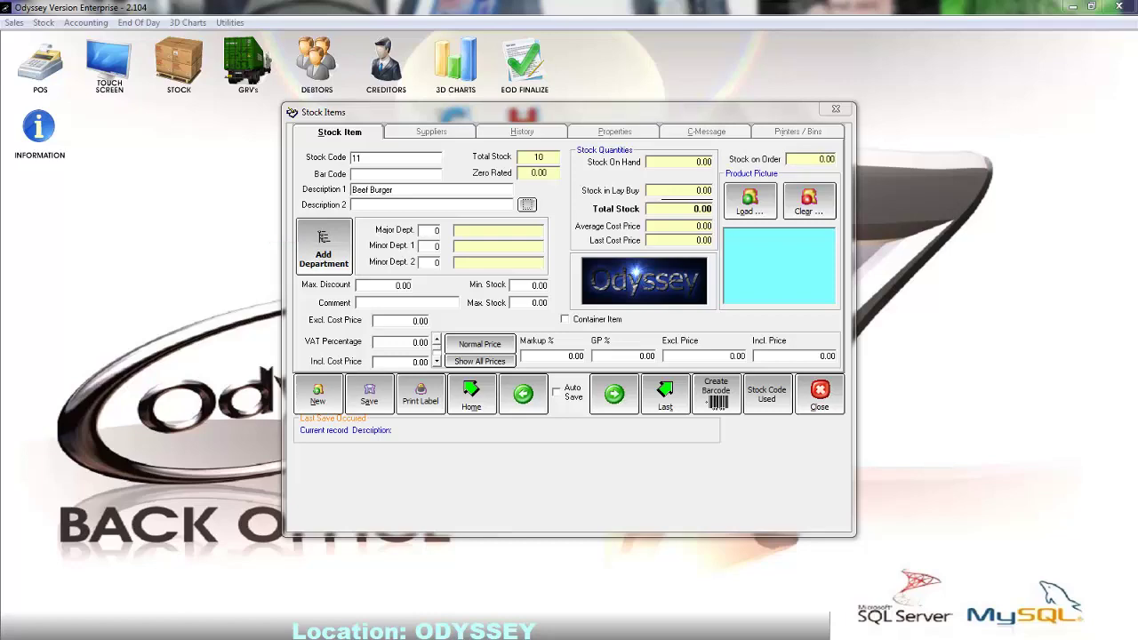
Step: Create a major department described as "Meals" under Main, keeping the default department settings
left_click(323, 253)
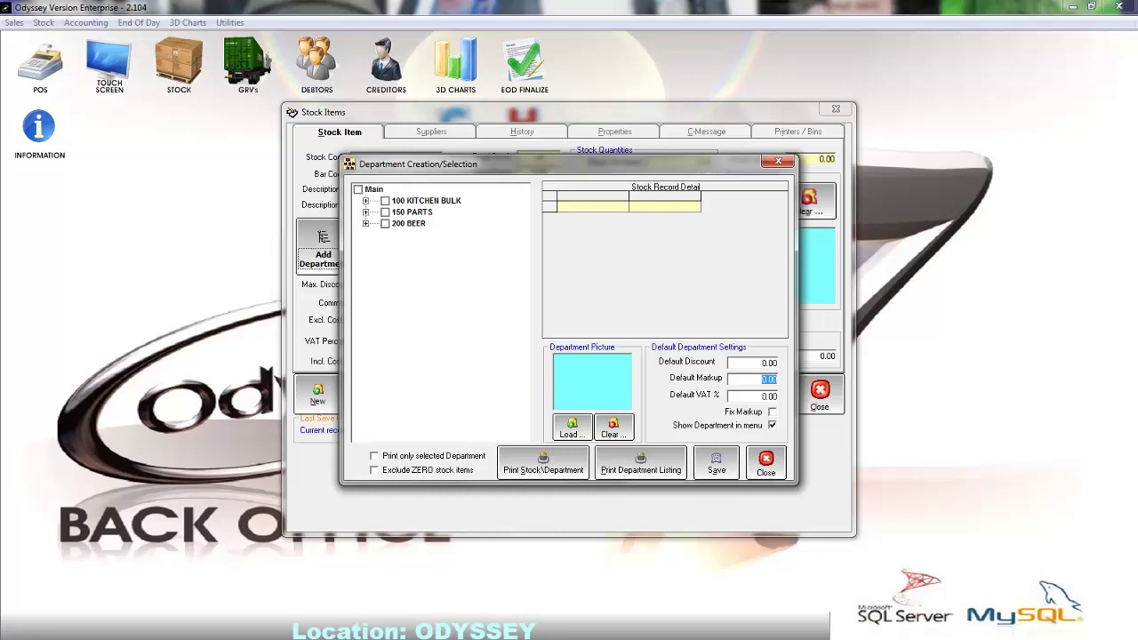
left_click(371, 189)
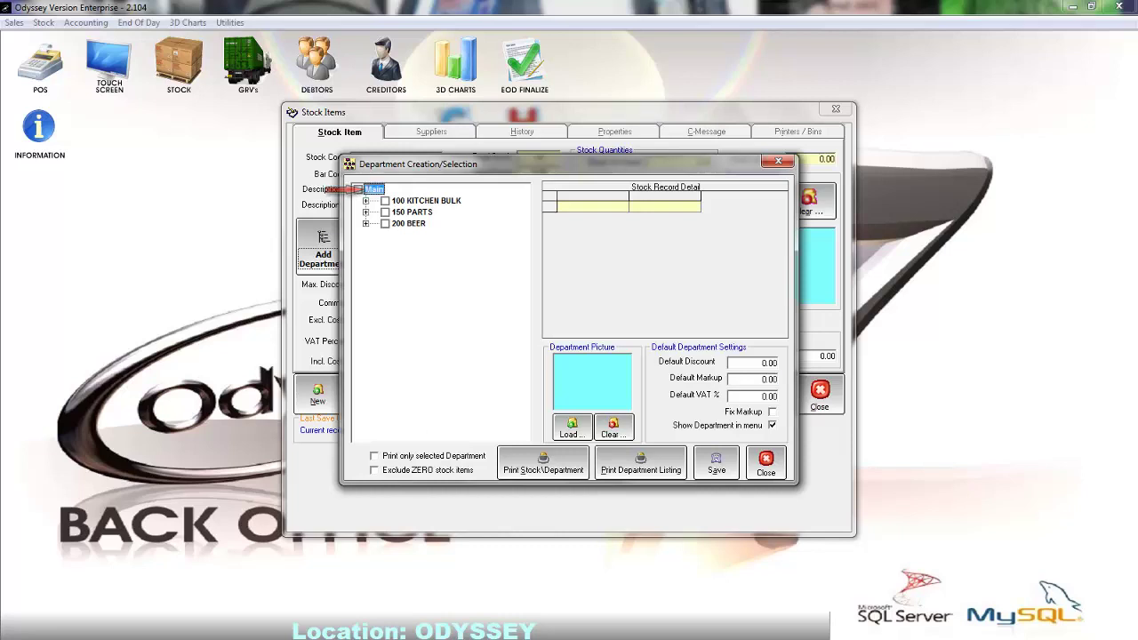
right_click(372, 190)
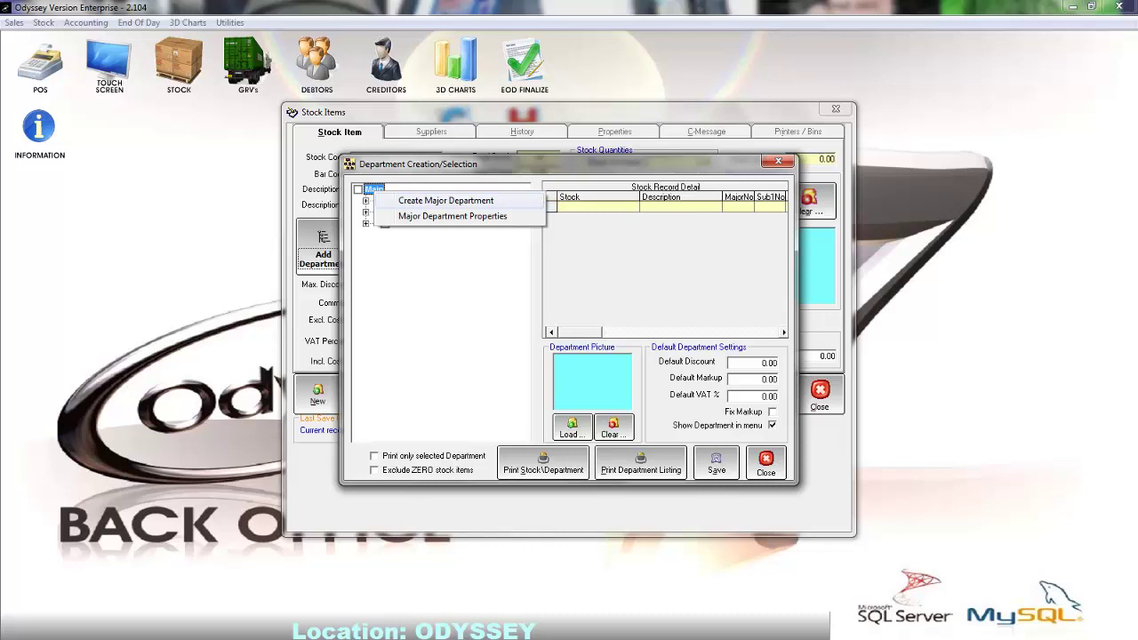
left_click(445, 200)
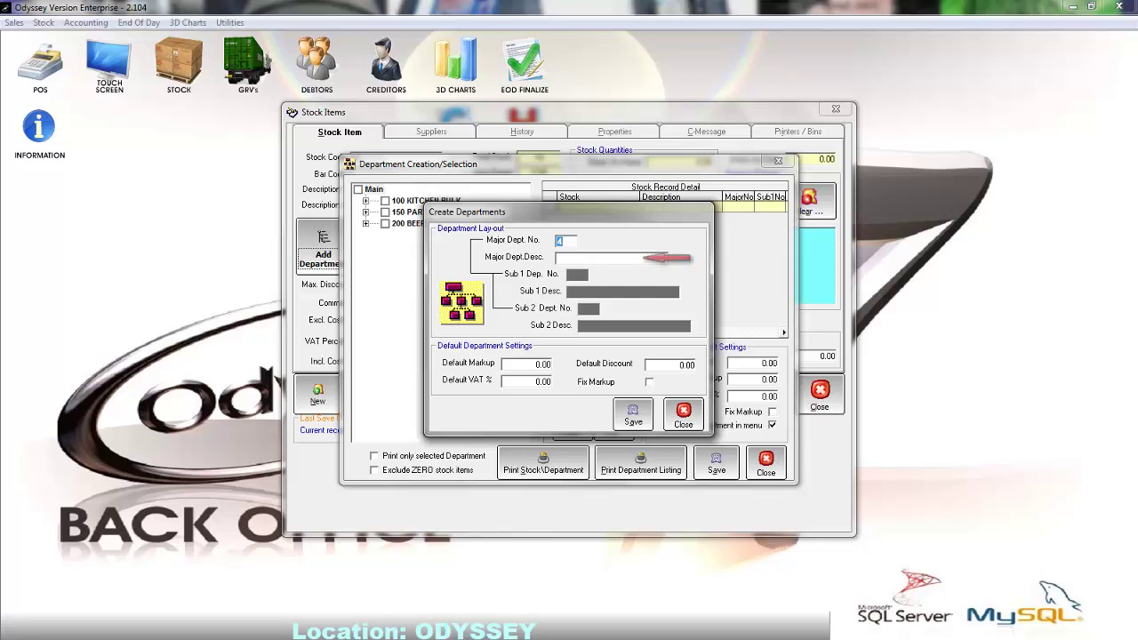
key("Tab")
type("Meals")
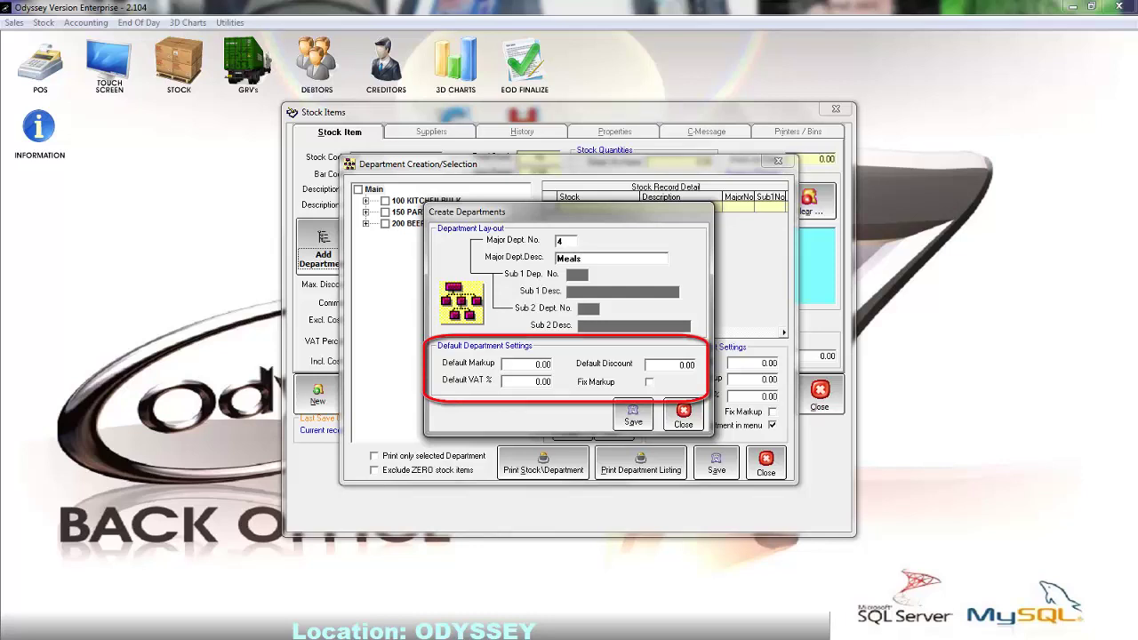
left_click(636, 413)
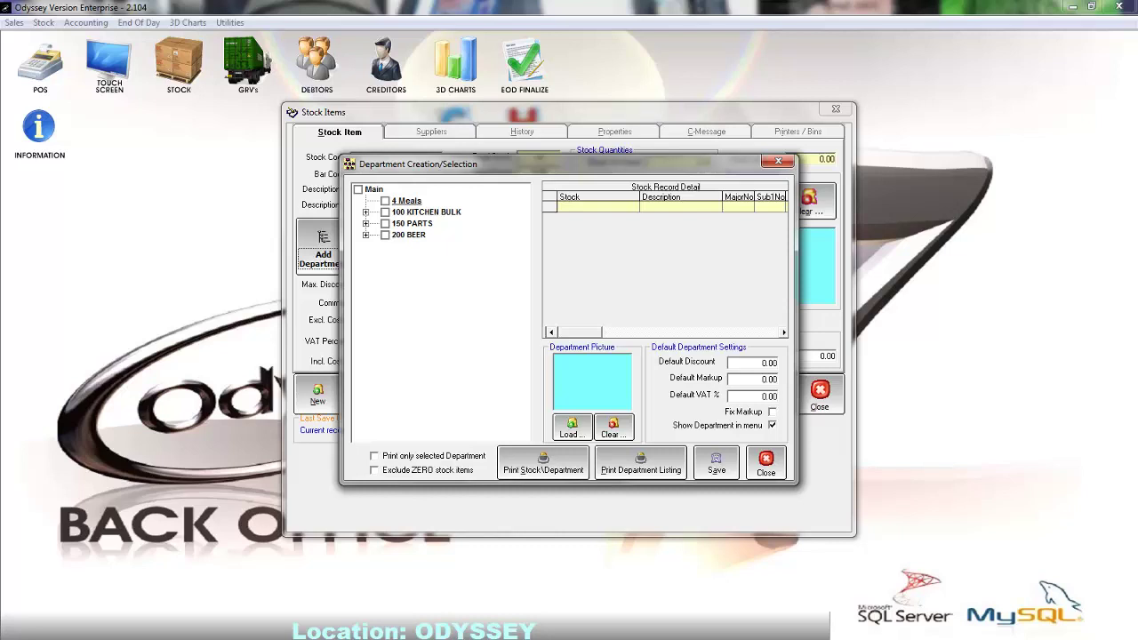
Step: Create a Sub1 department described as "Burgers" under Meals and assign the stock item to it
left_click(408, 201)
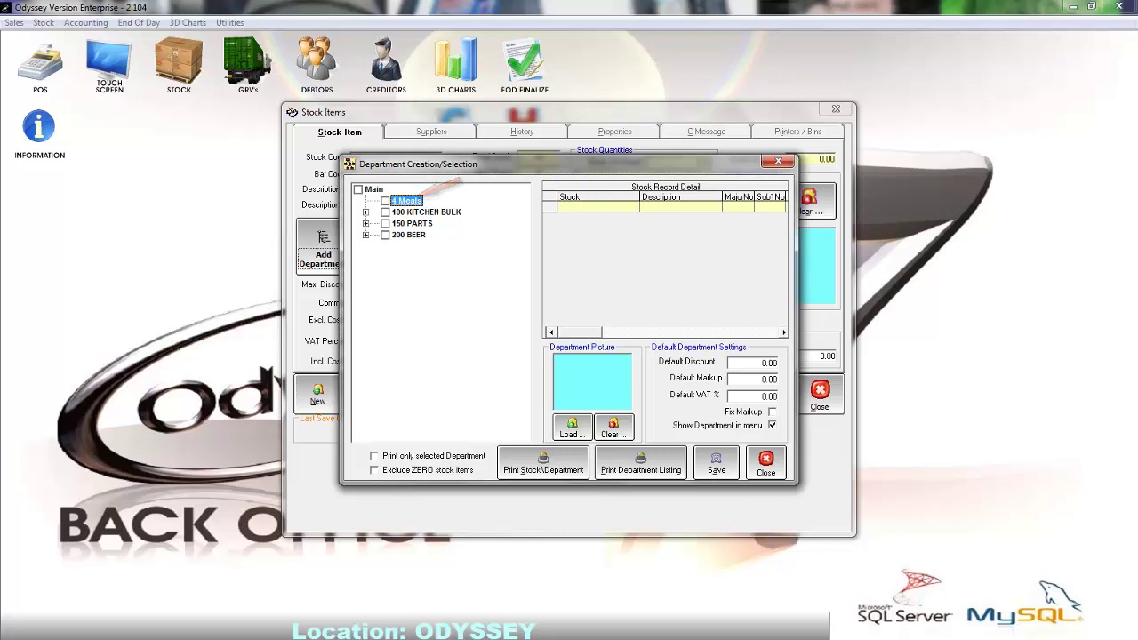
right_click(407, 202)
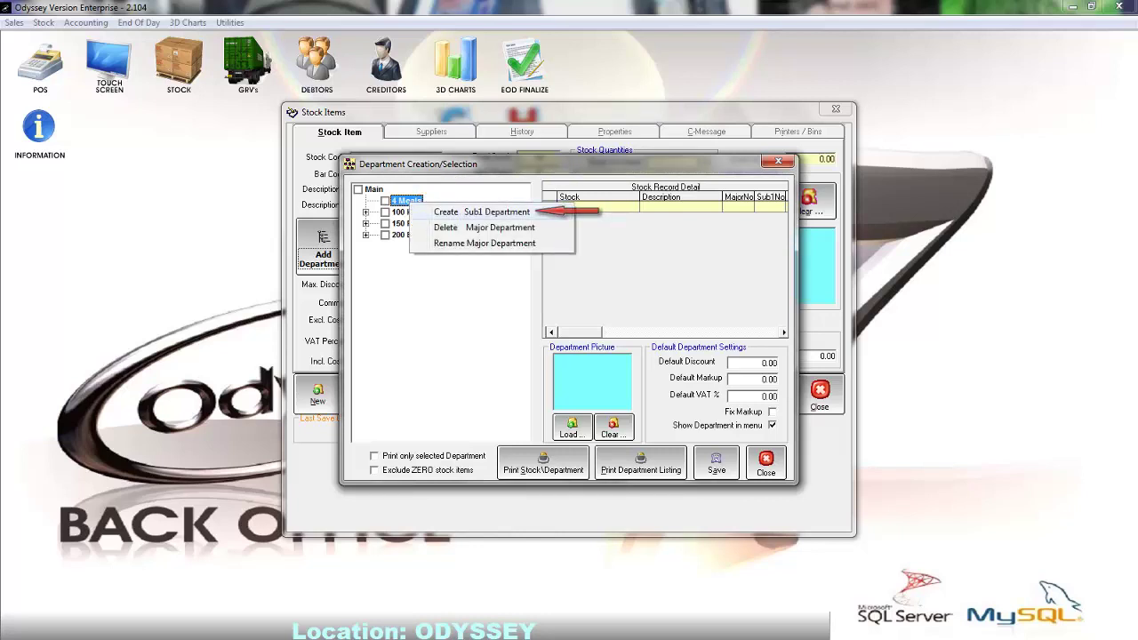
left_click(482, 212)
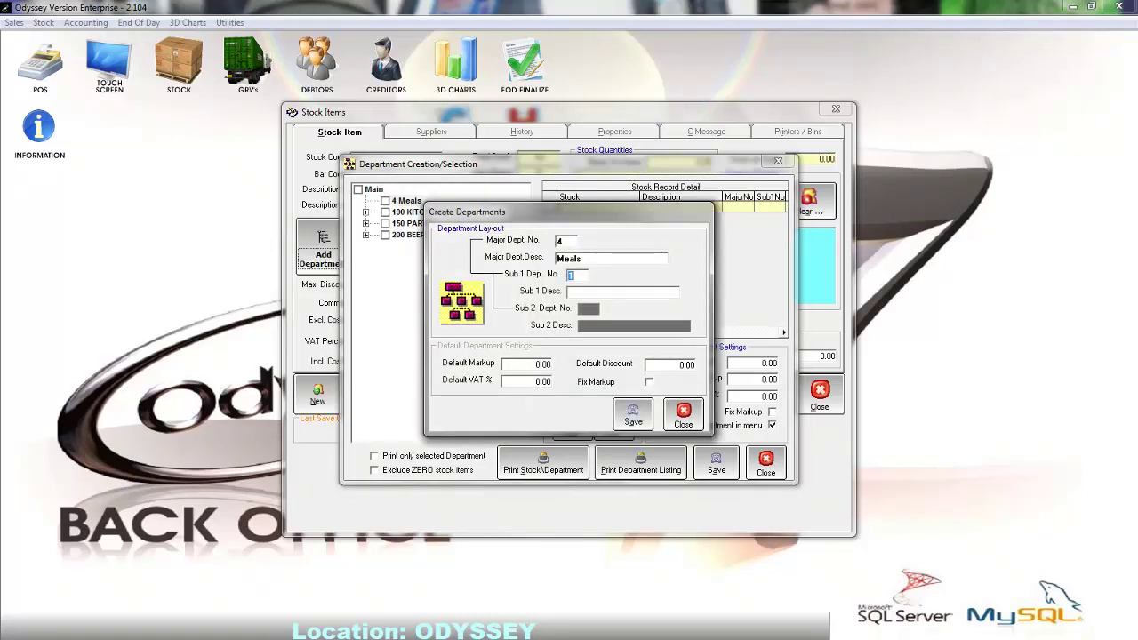
key("Tab")
type("Burgers")
left_click(633, 414)
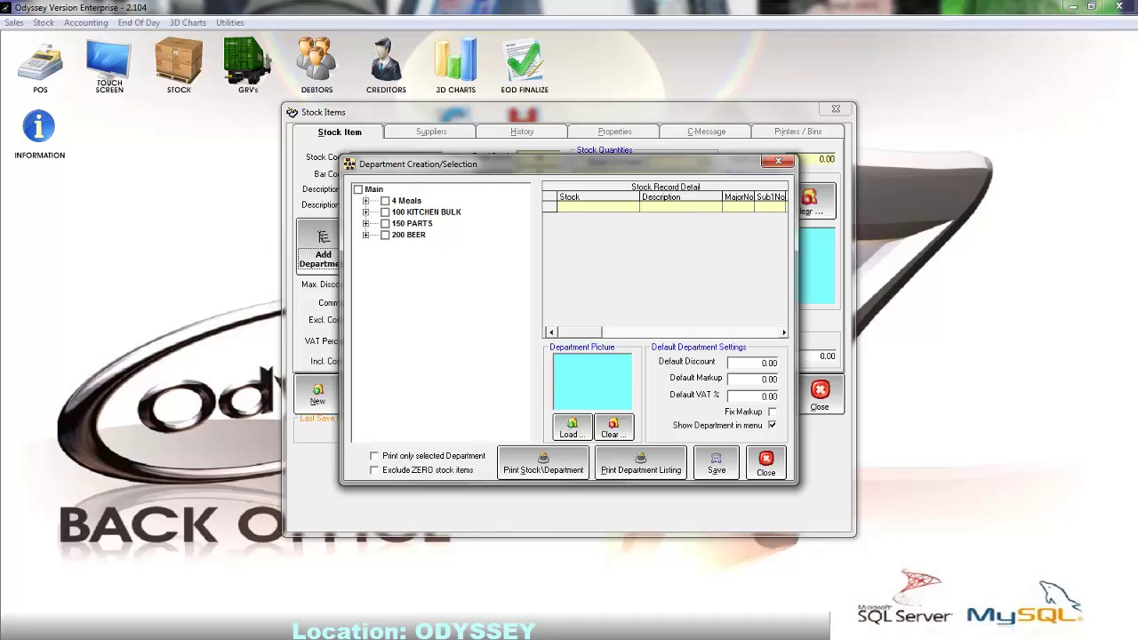
left_click(365, 201)
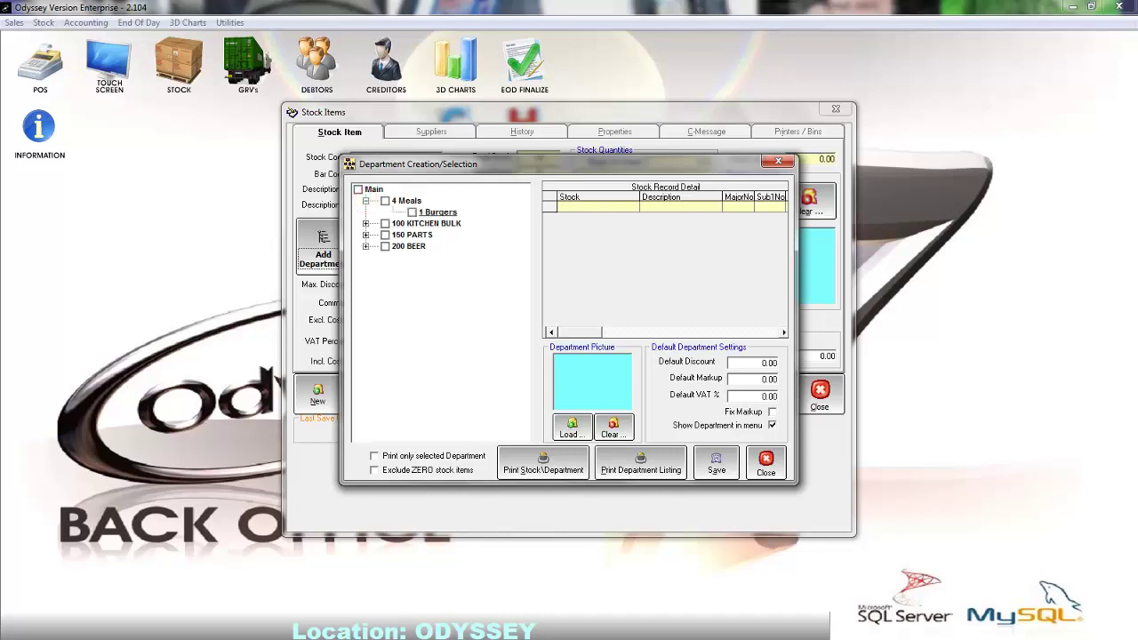
double_click(438, 212)
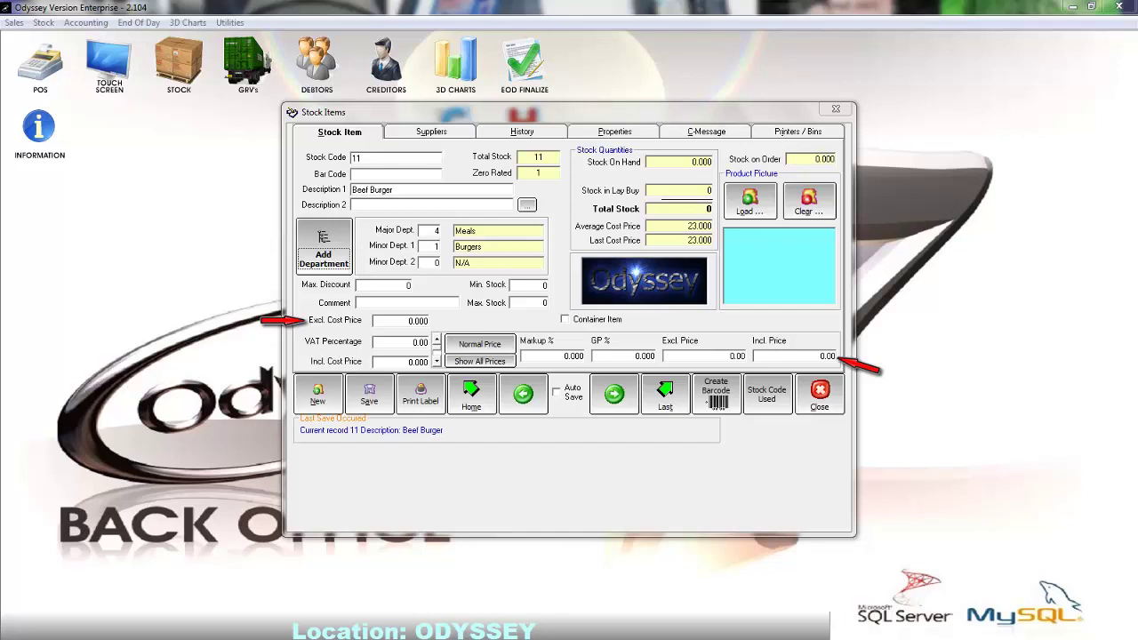
Step: Set the item's exclusive cost price to 23 and inclusive selling price to 55, and save the stock record without adding another item
left_click(417, 320)
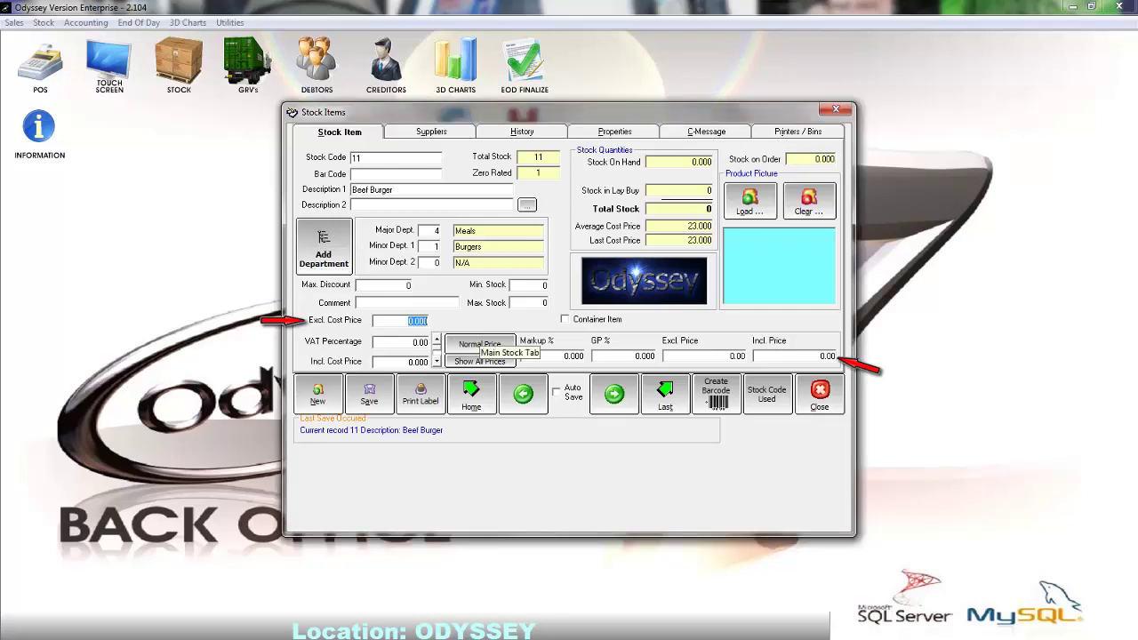
type("23")
left_click(825, 356)
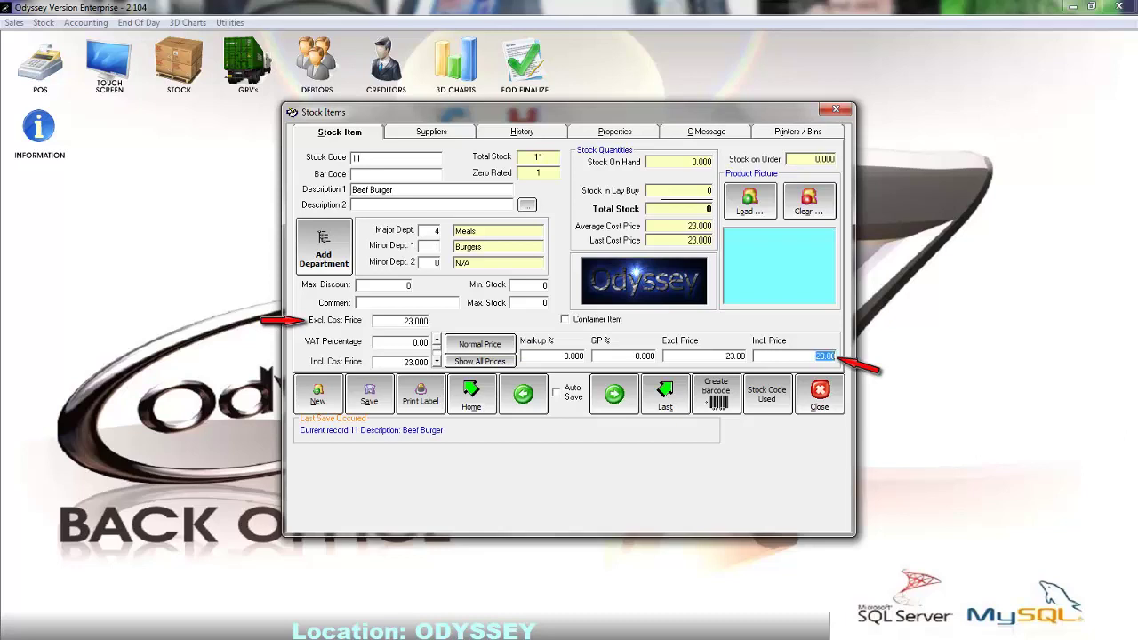
type("55")
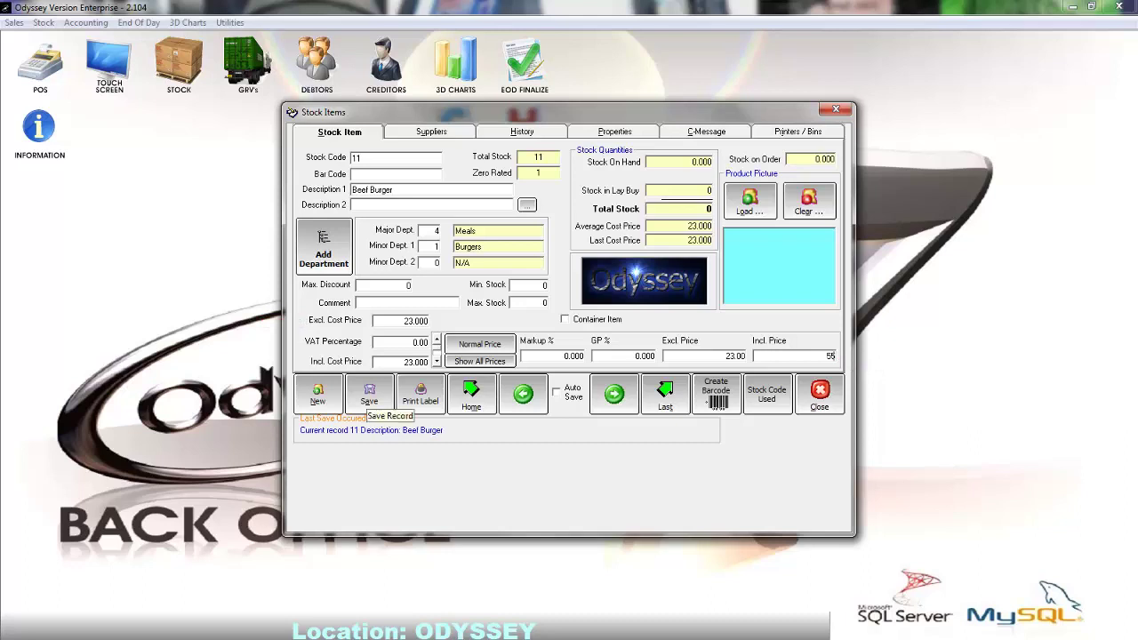
left_click(368, 395)
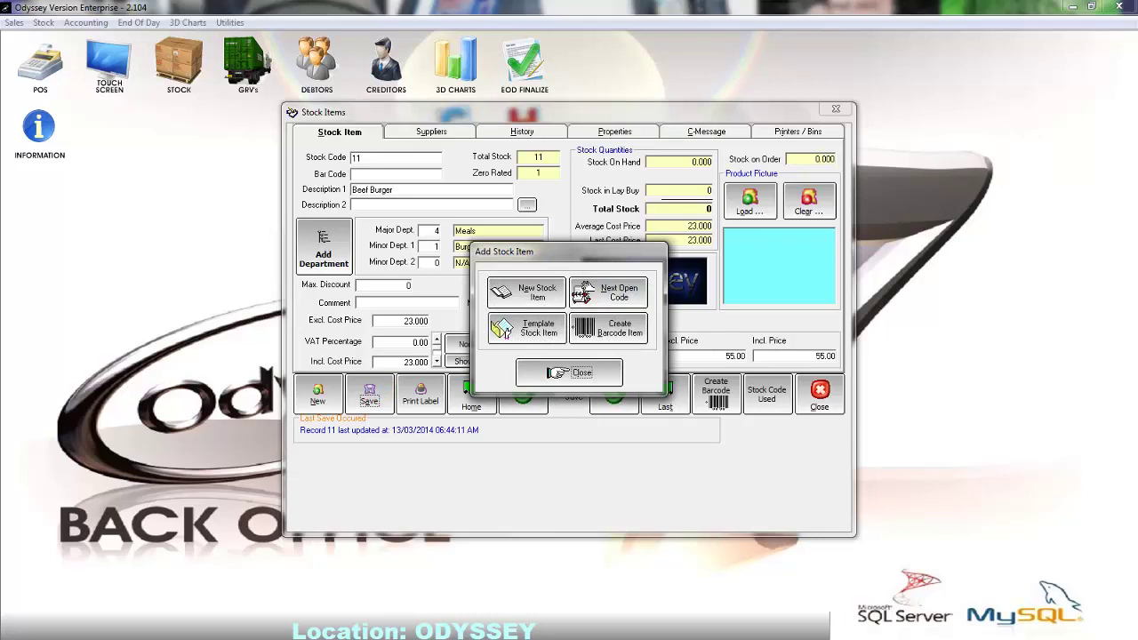
left_click(569, 372)
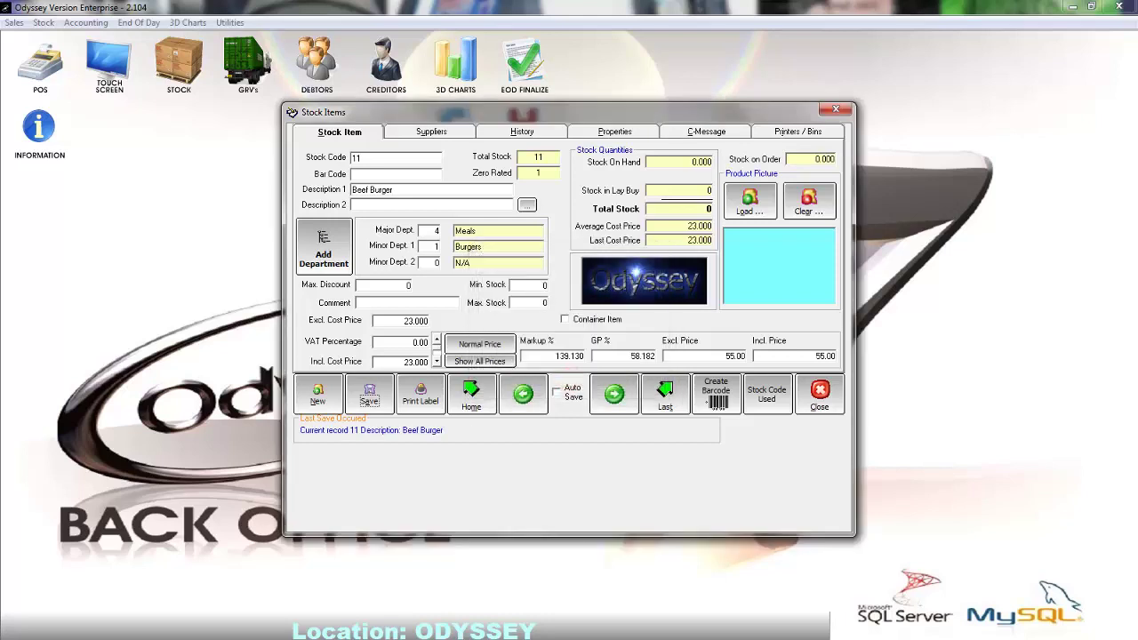